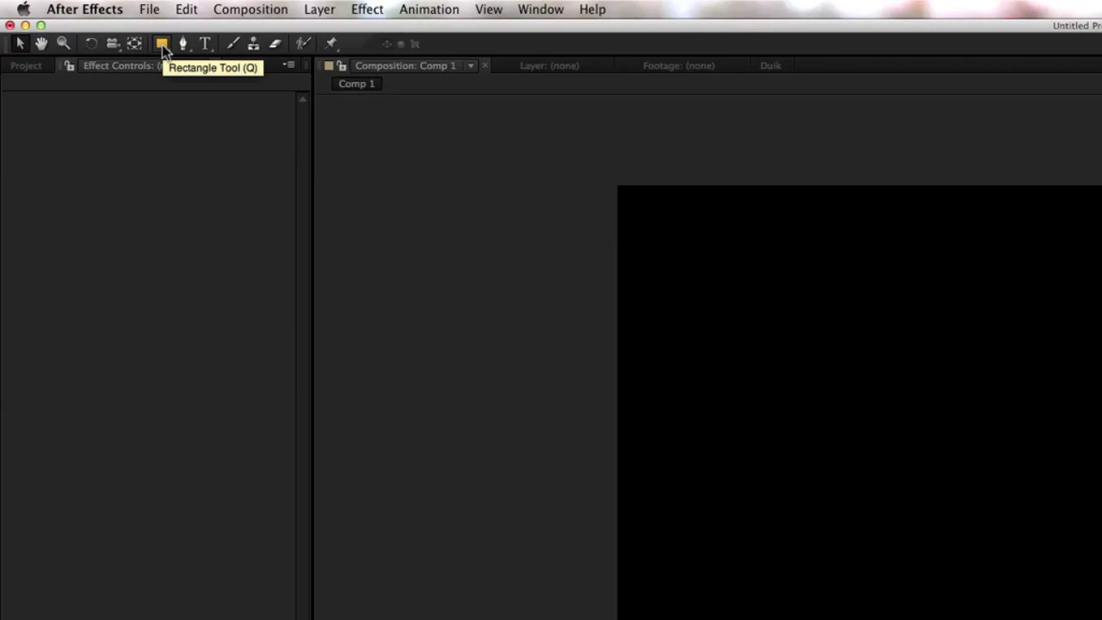
- Draw a white filled rectangle shape in the upper-left middle of the composition
{"action": "left_click", "coordinate": [162, 44]}
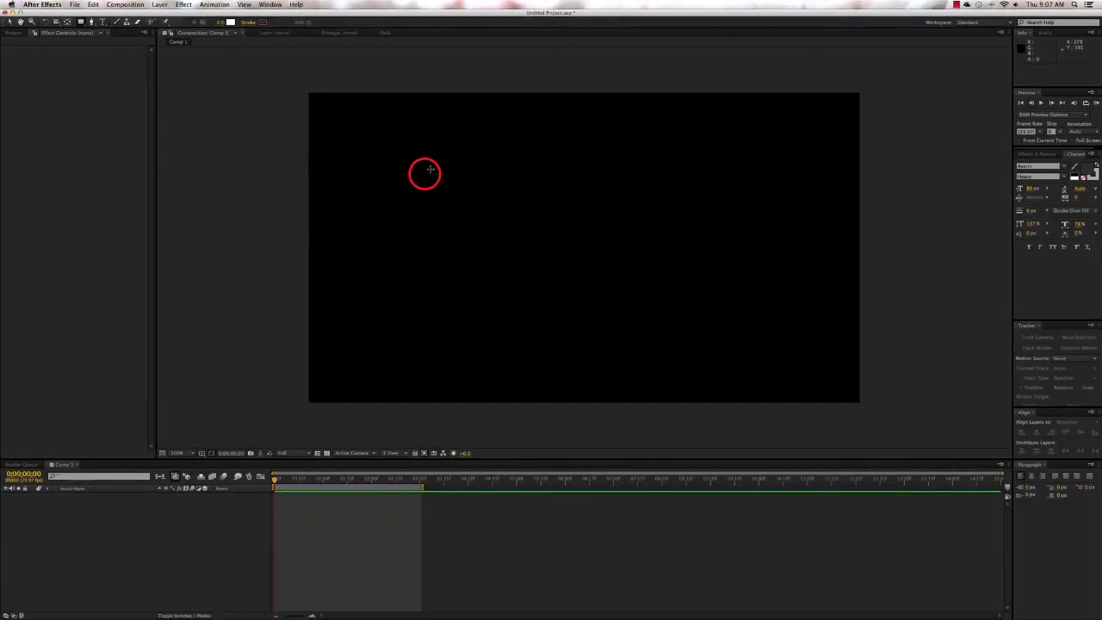
{"action": "left_click_drag", "start_coordinate": [425, 174], "coordinate": [646, 283]}
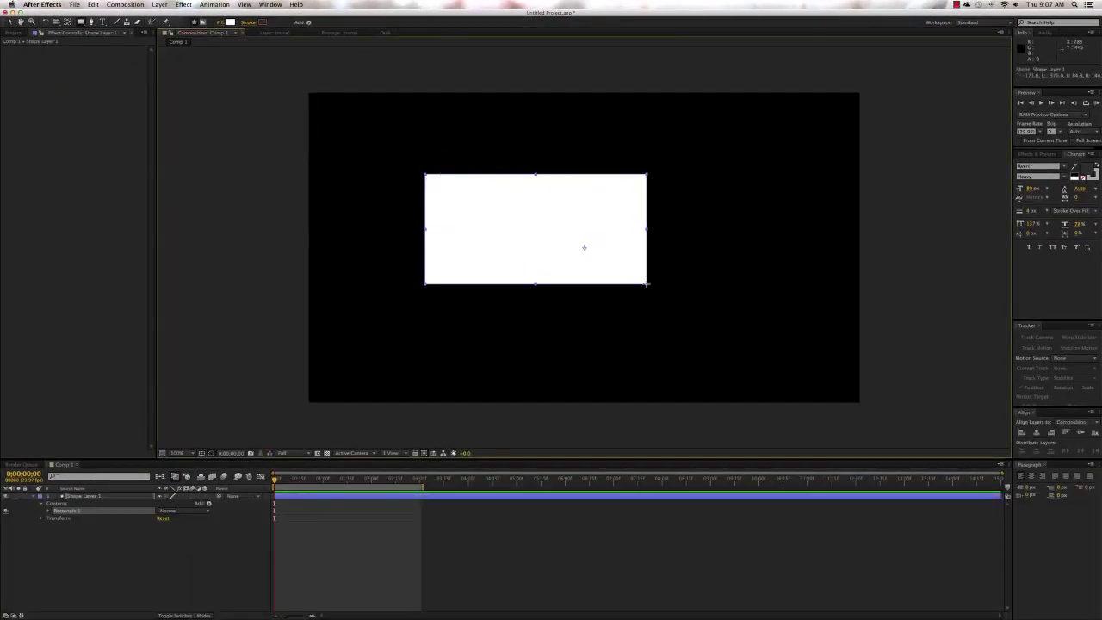
{"action": "key", "text": "v"}
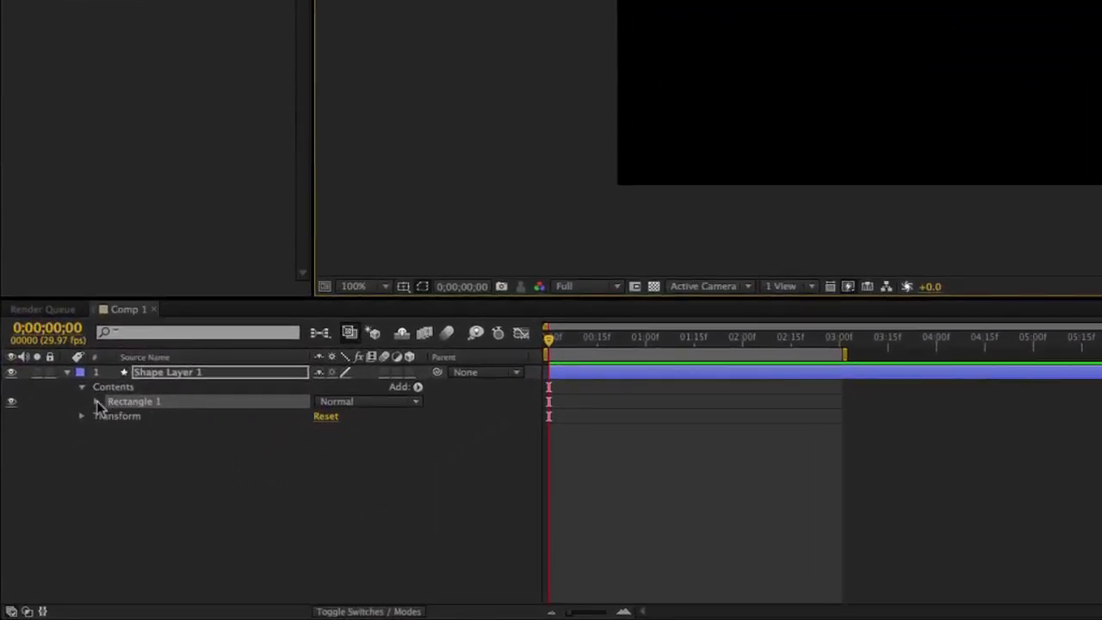
{"action": "left_click", "coordinate": [417, 386]}
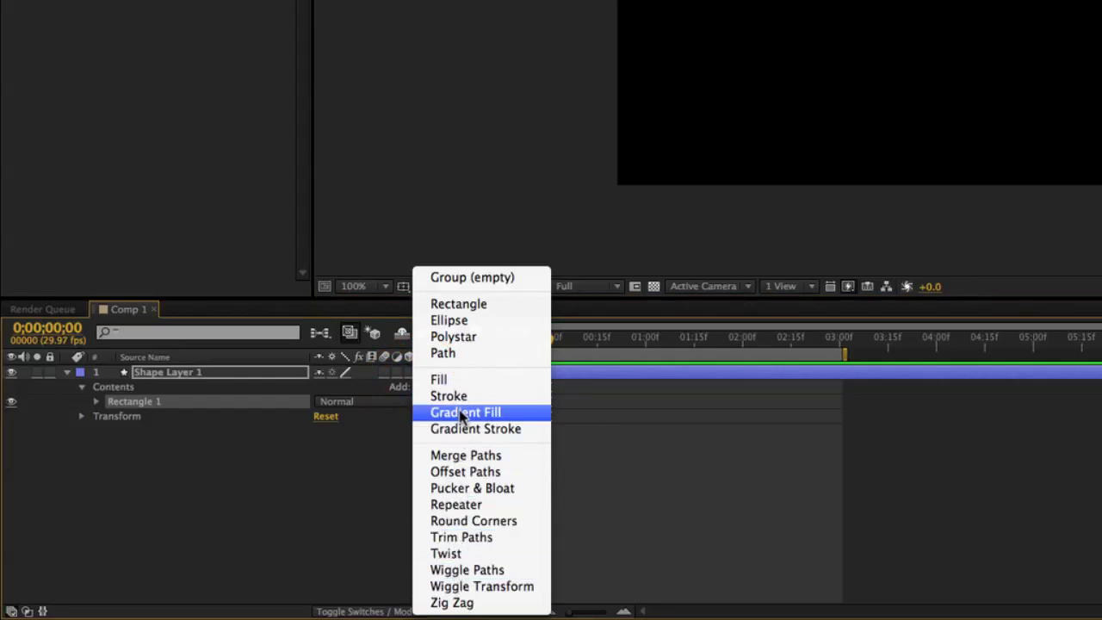
{"action": "left_click", "coordinate": [375, 429]}
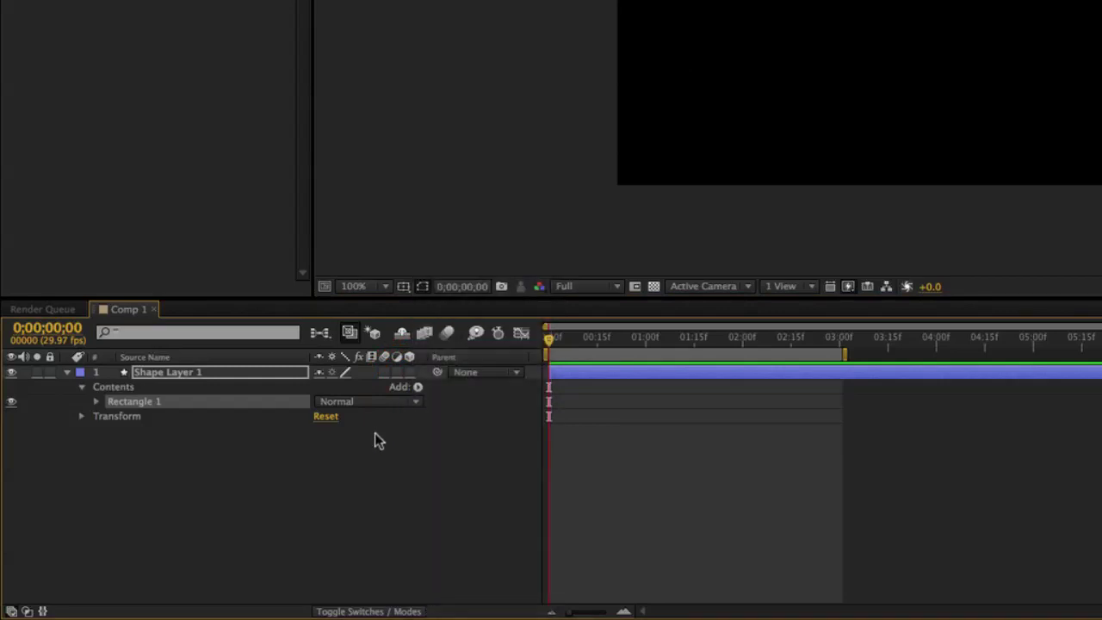
- Give the shape layer's Rotation the expression wiggle(2,15) and preview the animation
{"action": "left_click", "coordinate": [82, 416]}
{"action": "left_click", "coordinate": [82, 415]}
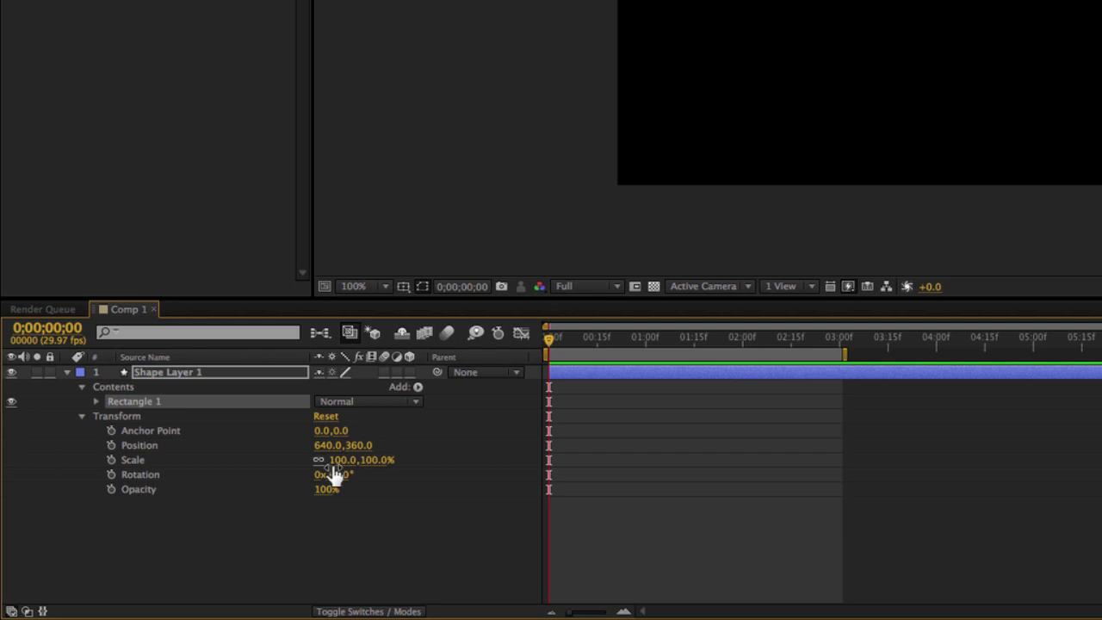
{"action": "left_click", "coordinate": [112, 474], "text": "alt"}
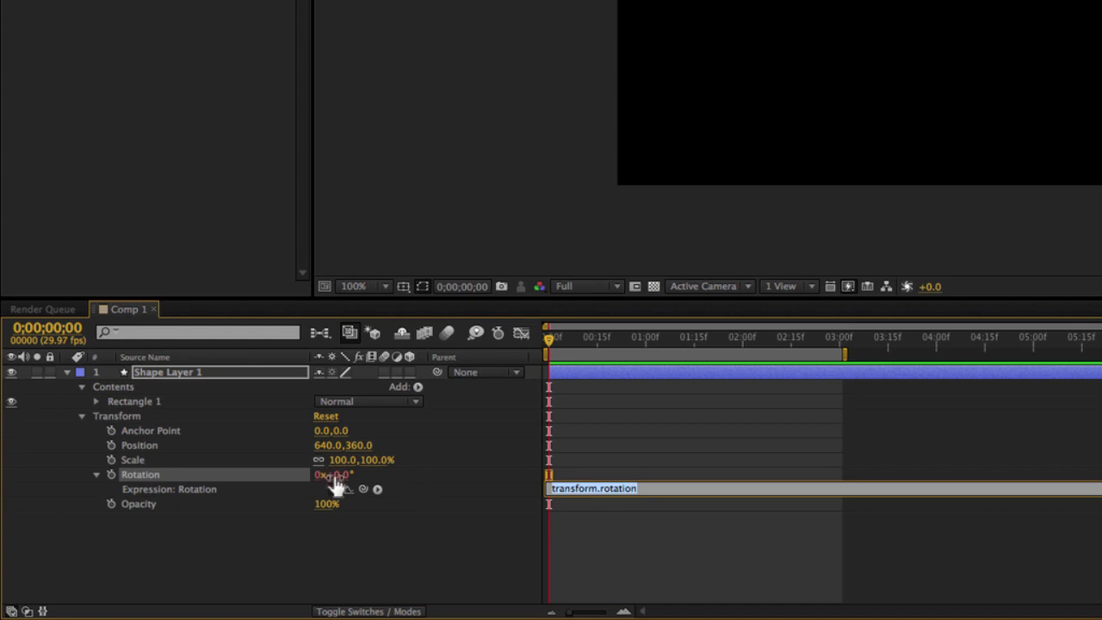
{"action": "type", "text": "wiggle("}
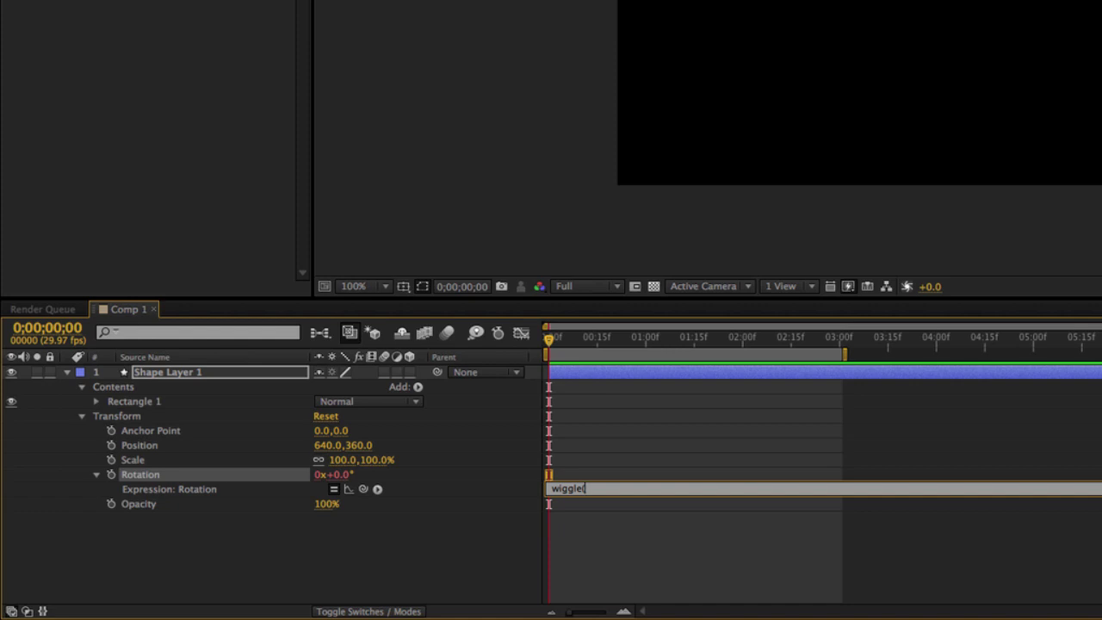
{"action": "type", "text": "2,15)"}
{"action": "left_click", "coordinate": [380, 550]}
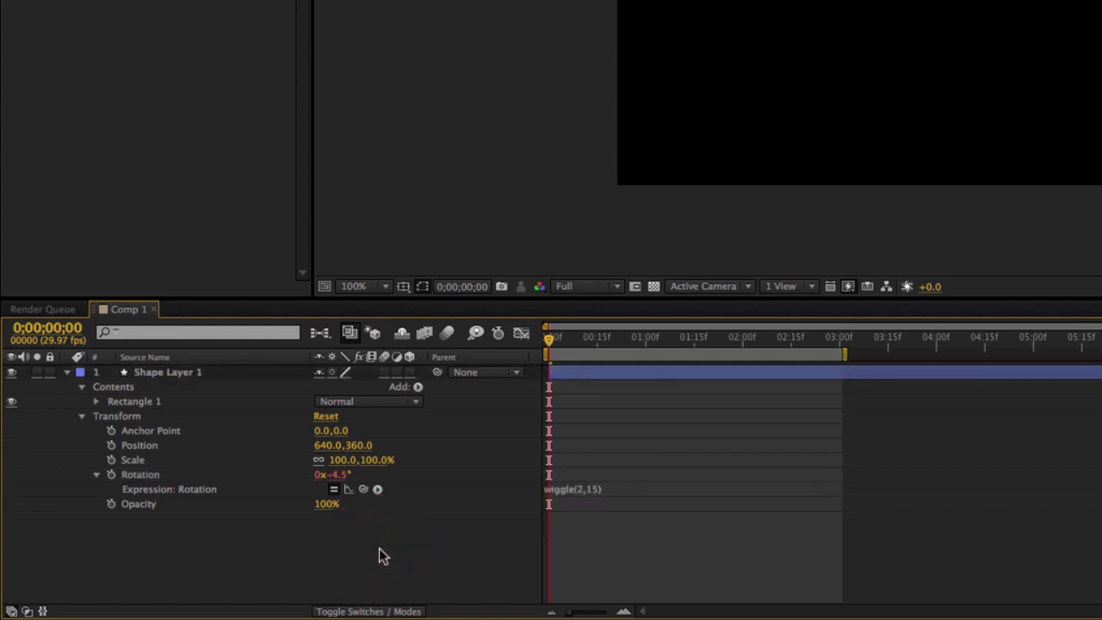
{"action": "left_click", "coordinate": [624, 490]}
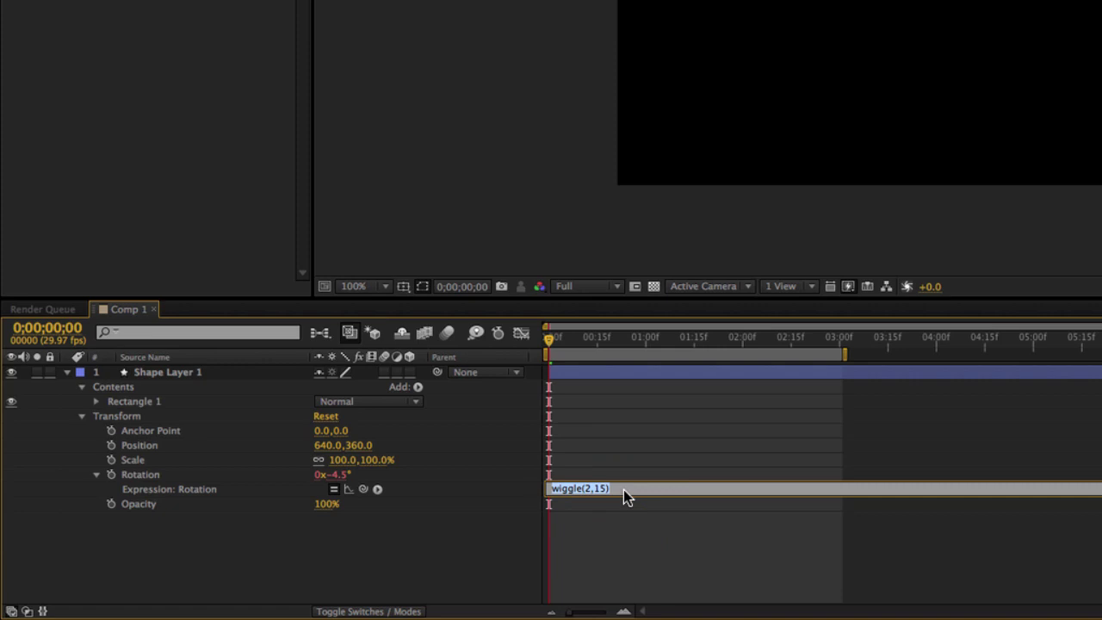
{"action": "key", "text": "Escape"}
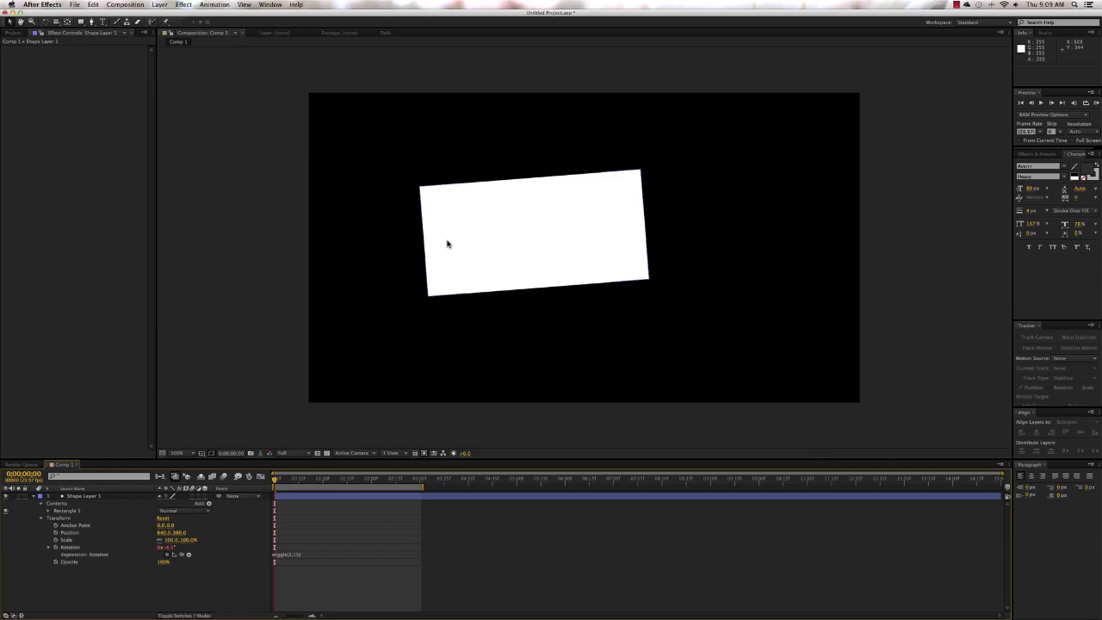
{"action": "key", "text": "KP_0"}
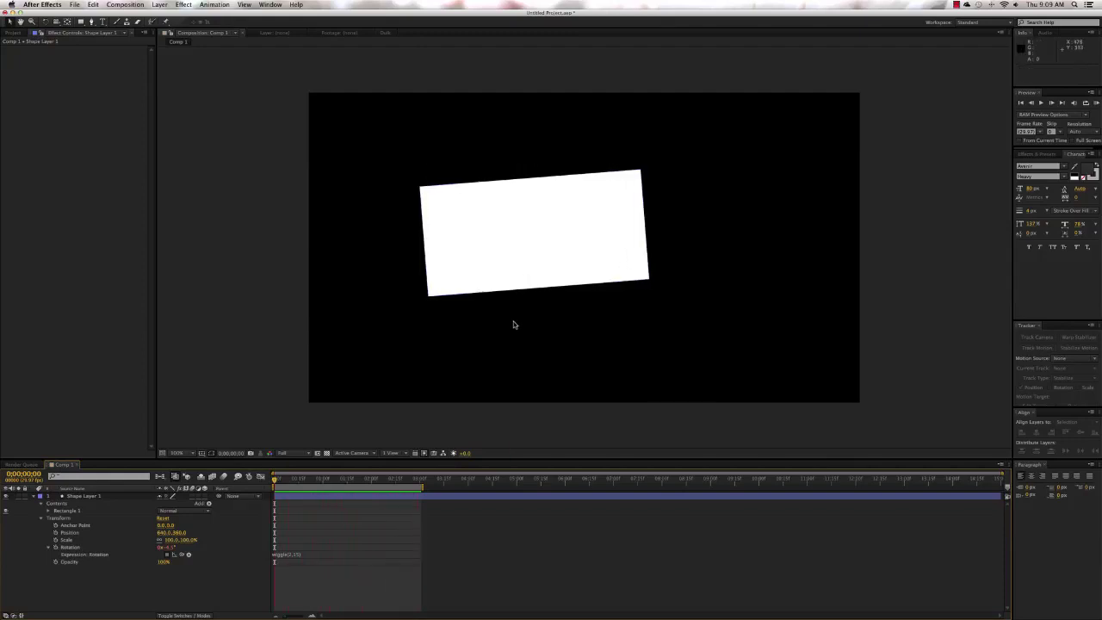
{"action": "key", "text": "space"}
- Remove the wiggle expression from the shape layer's Rotation
{"action": "left_click", "coordinate": [288, 554]}
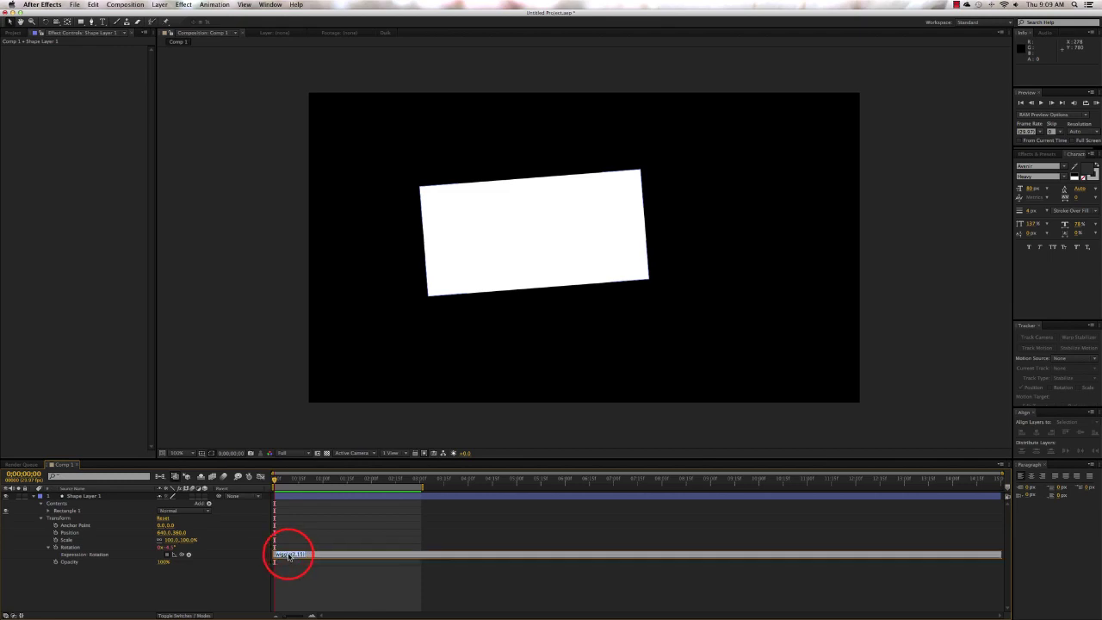
{"action": "key", "text": "BackSpace"}
{"action": "left_click", "coordinate": [219, 582]}
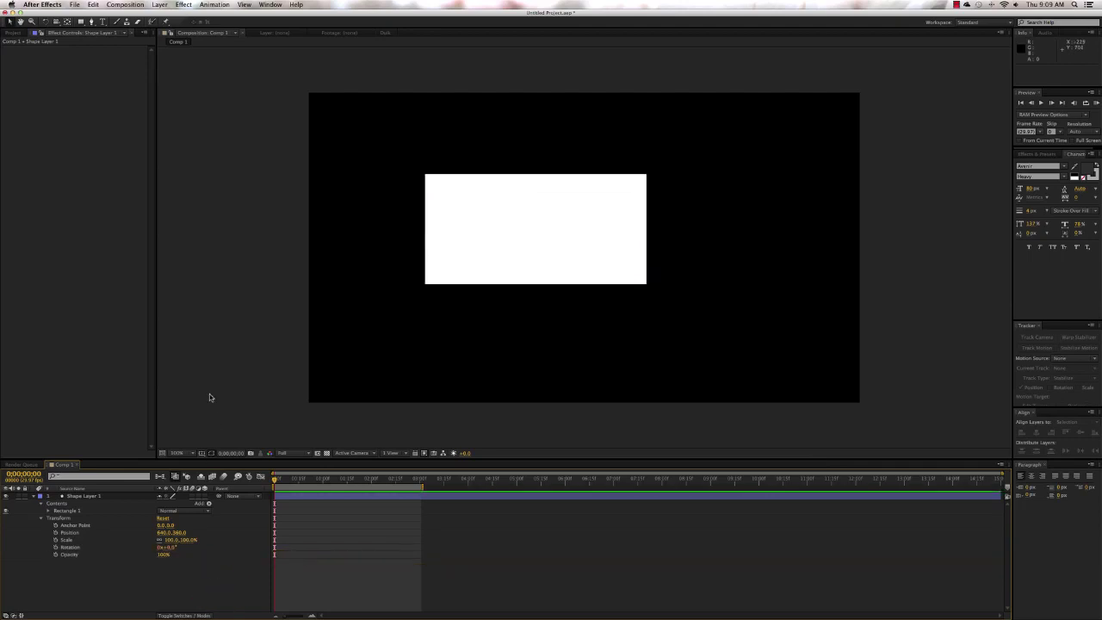
- Apply the CC Split distortion effect to the rectangle's shape layer
{"action": "left_click", "coordinate": [81, 496]}
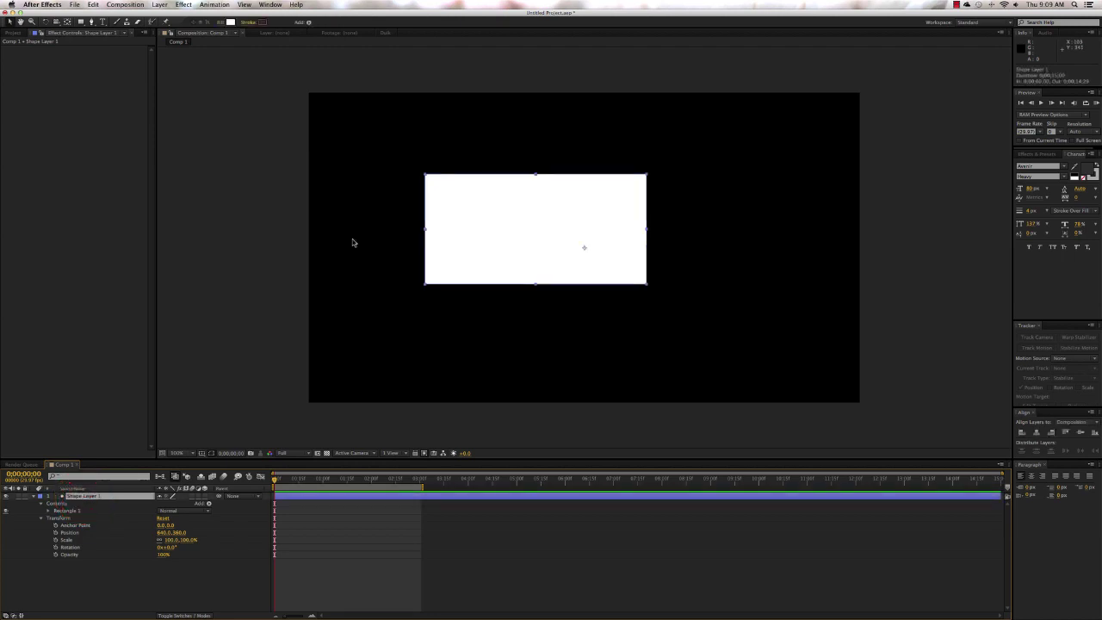
{"action": "left_click", "coordinate": [185, 4]}
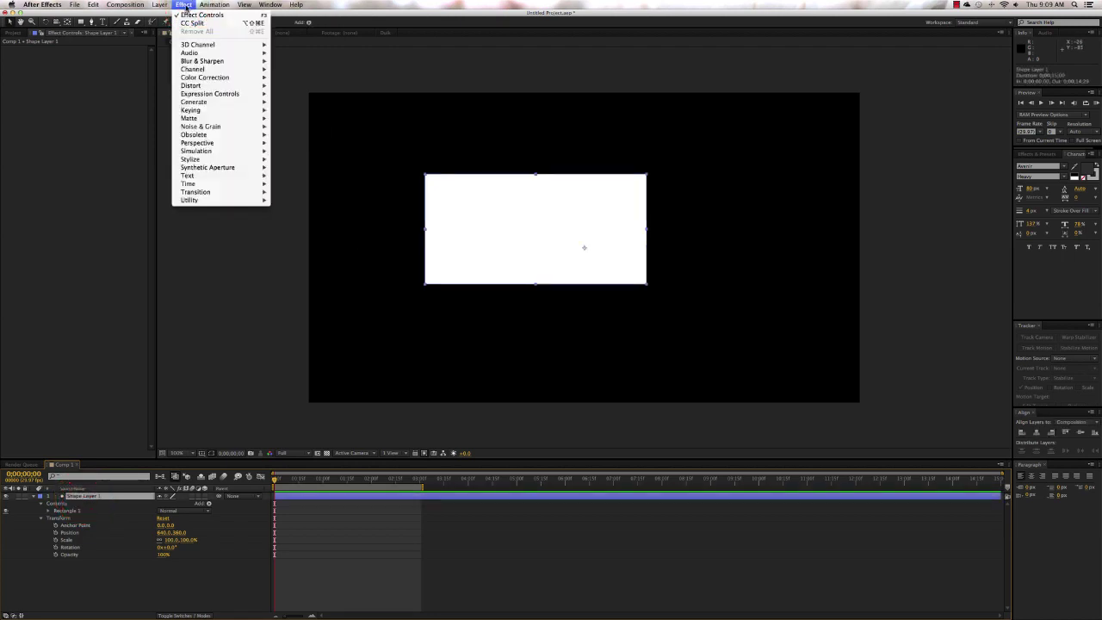
{"action": "mouse_move", "coordinate": [191, 86]}
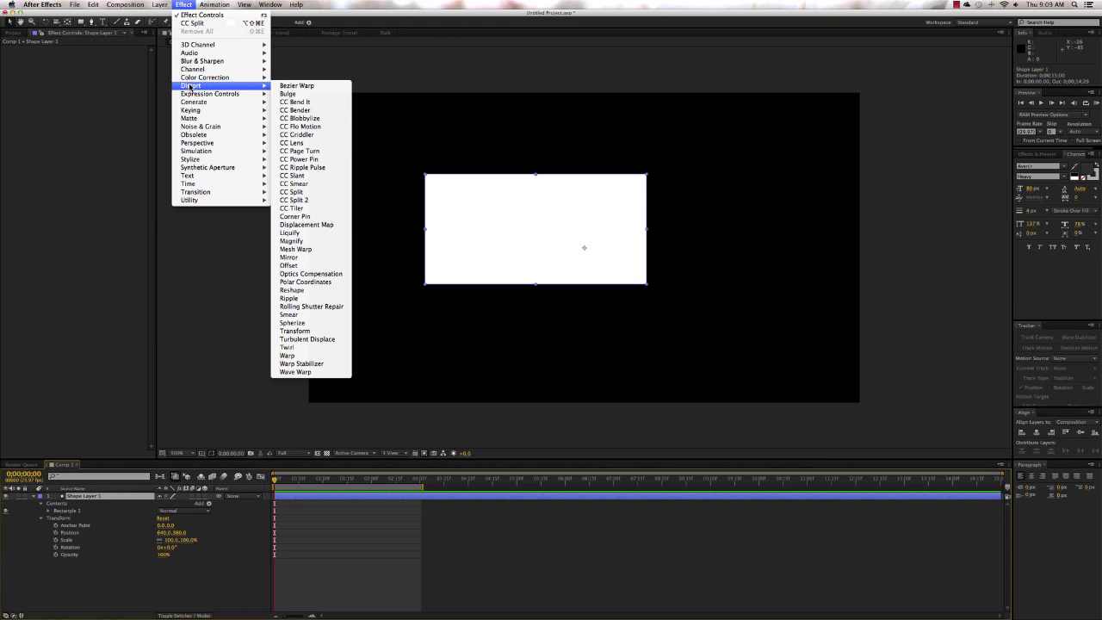
{"action": "left_click", "coordinate": [294, 191]}
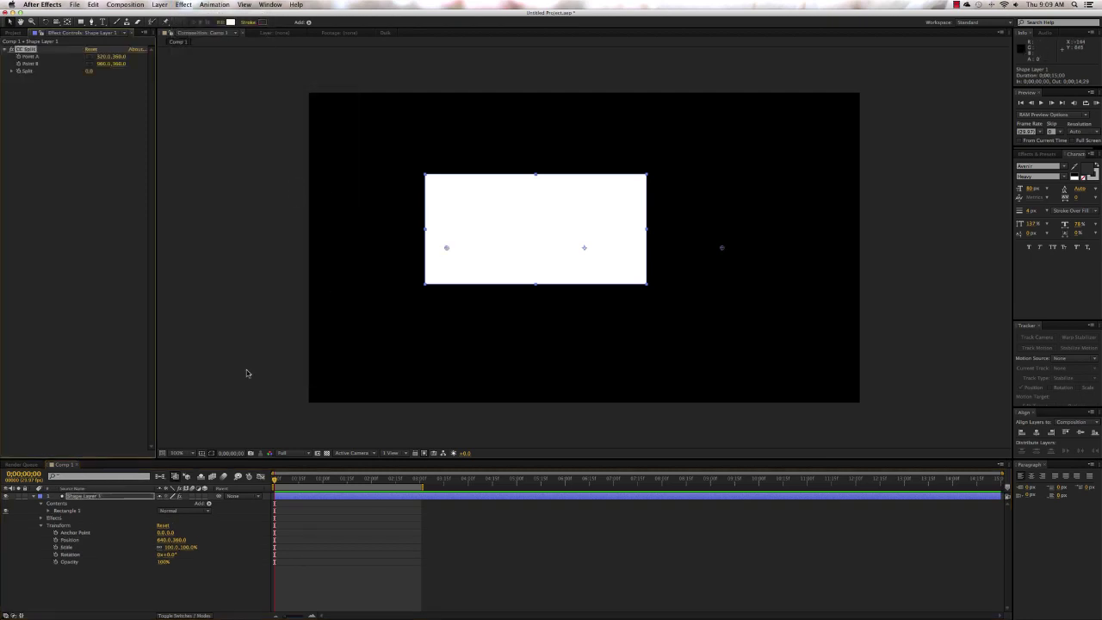
- Move CC Split's Point A to 317, 316 and Point B to 741, 316, inside the rectangle's side edges
{"action": "left_click", "coordinate": [41, 517]}
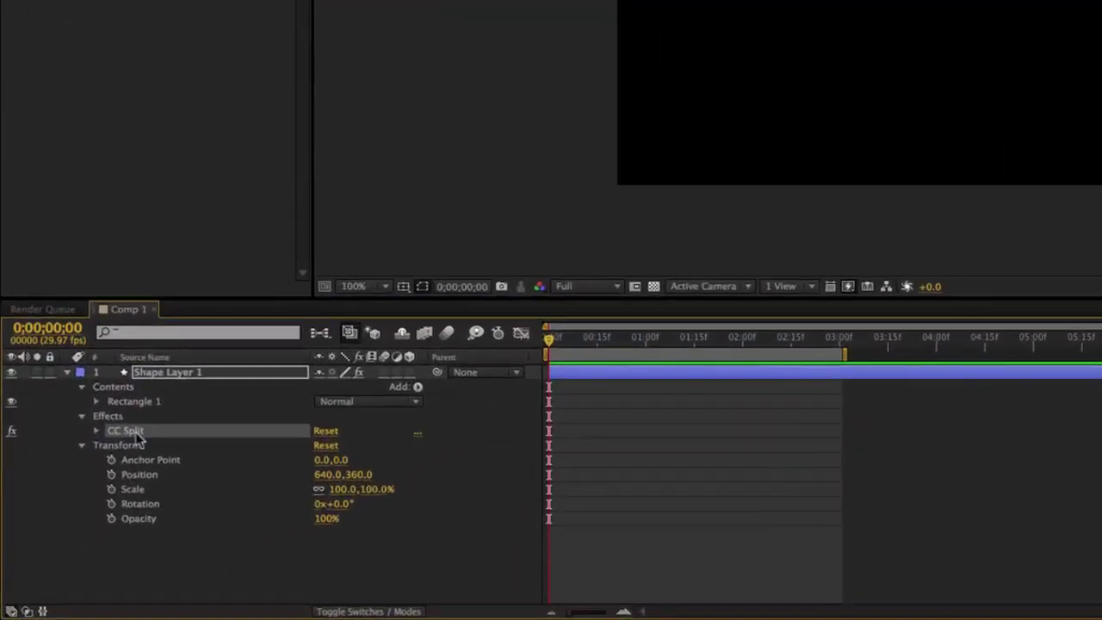
{"action": "left_click", "coordinate": [48, 525]}
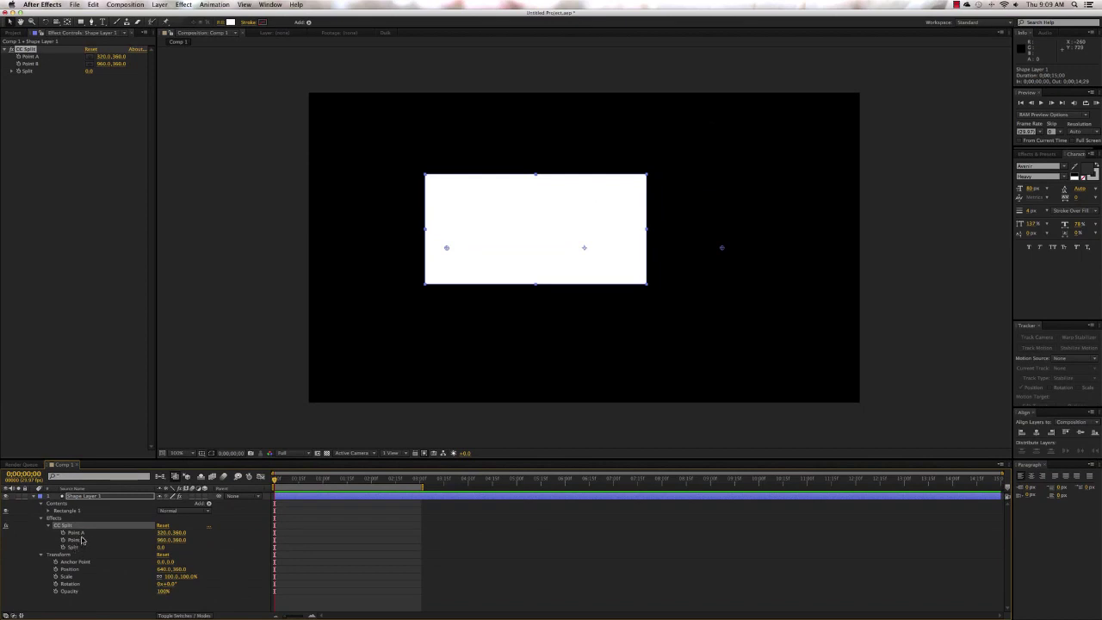
{"action": "left_click_drag", "start_coordinate": [447, 247], "coordinate": [444, 228]}
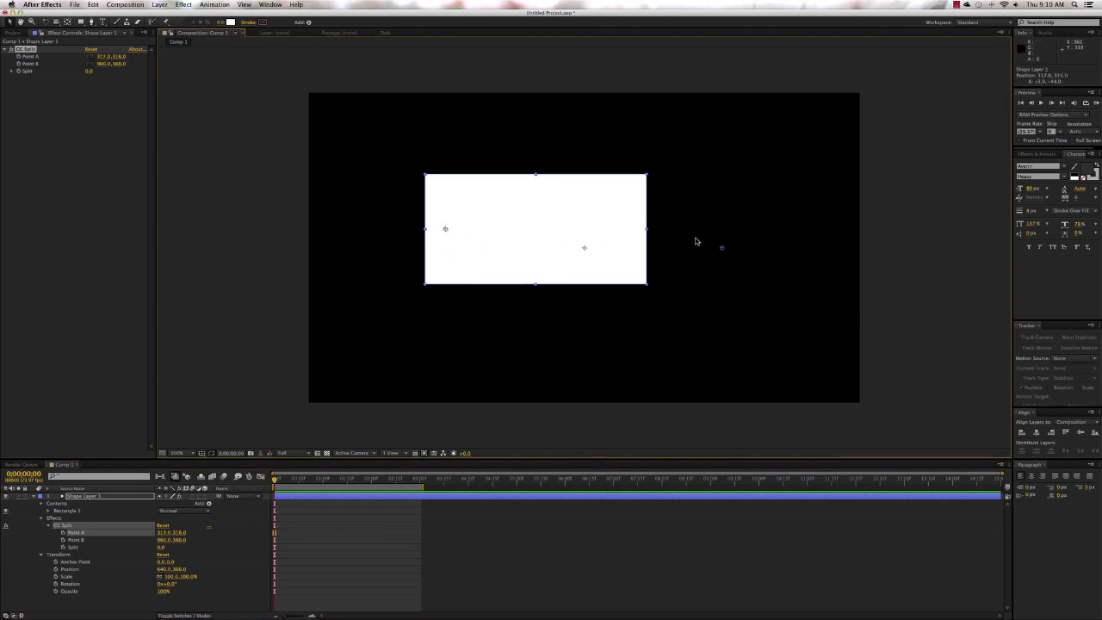
{"action": "left_click", "coordinate": [721, 247]}
{"action": "left_click_drag", "start_coordinate": [713, 251], "coordinate": [628, 231]}
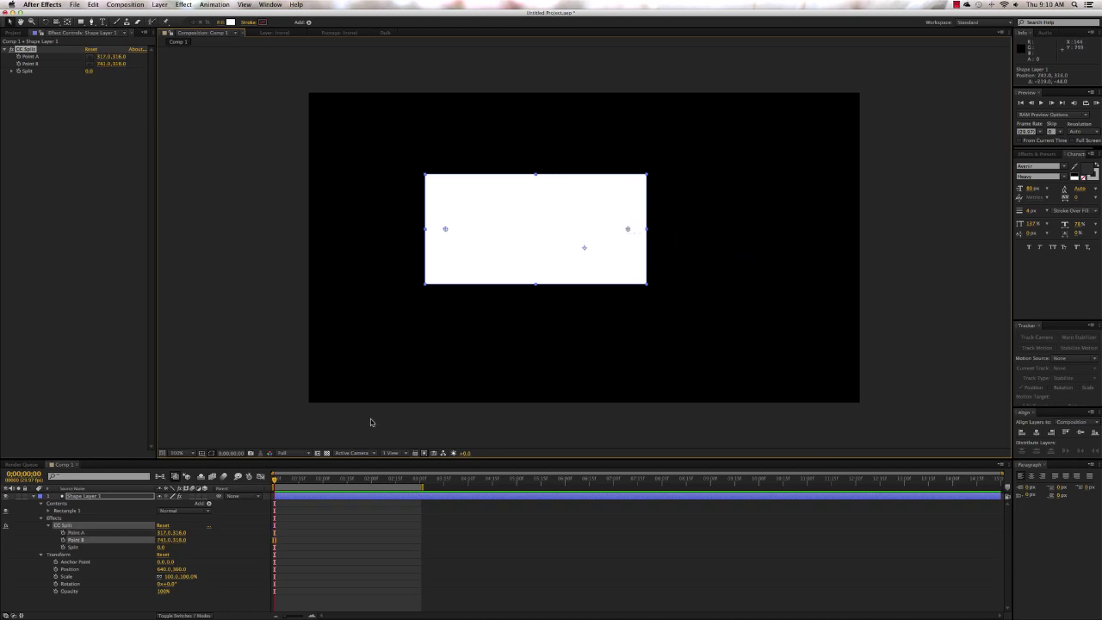
- Try out different Split amounts on the CC Split effect and return the value to 0
{"action": "left_click", "coordinate": [160, 548]}
{"action": "mouse_move", "coordinate": [160, 548]}
{"action": "left_mouse_down"}
{"action": "mouse_move", "coordinate": [194, 547]}
{"action": "mouse_move", "coordinate": [166, 547]}
{"action": "left_mouse_up"}
{"action": "mouse_move", "coordinate": [167, 546]}
{"action": "left_mouse_down"}
{"action": "mouse_move", "coordinate": [246, 553]}
{"action": "mouse_move", "coordinate": [157, 553]}
{"action": "left_mouse_up"}
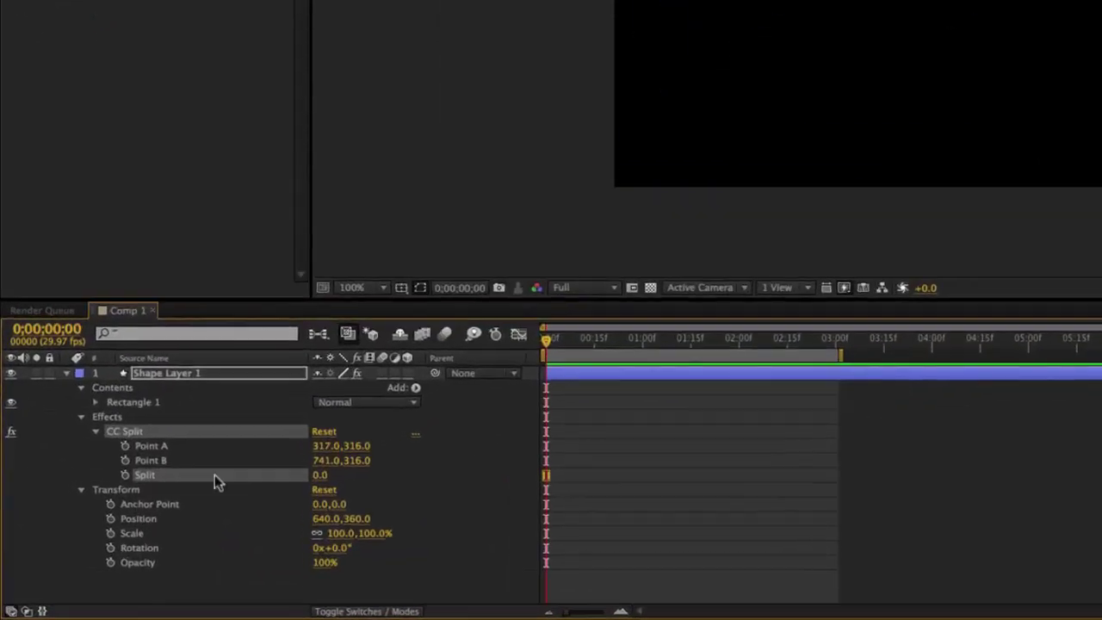
- Add the expression wiggle(2,30) to CC Split's Split property and preview the animation
{"action": "left_click", "coordinate": [126, 474], "text": "alt"}
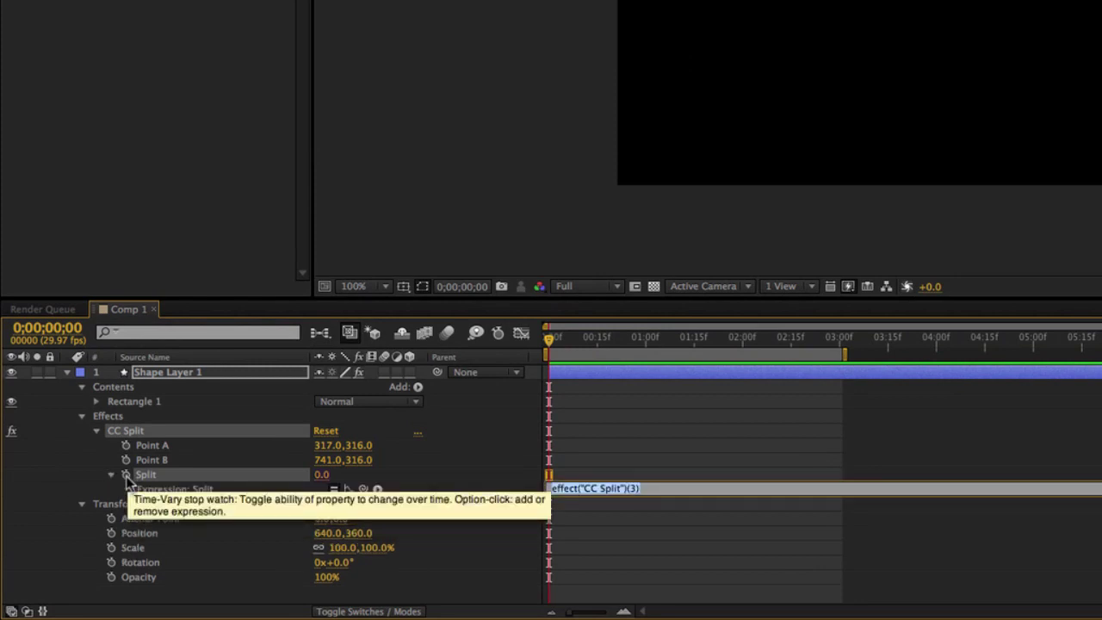
{"action": "type", "text": "wiggl"}
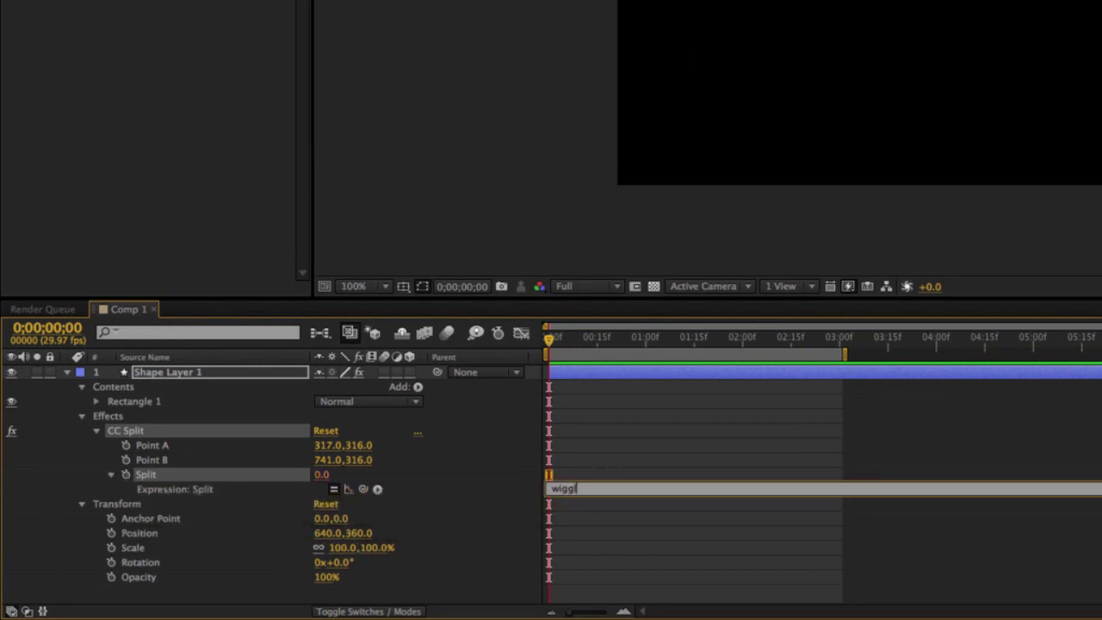
{"action": "type", "text": "e(2,30)"}
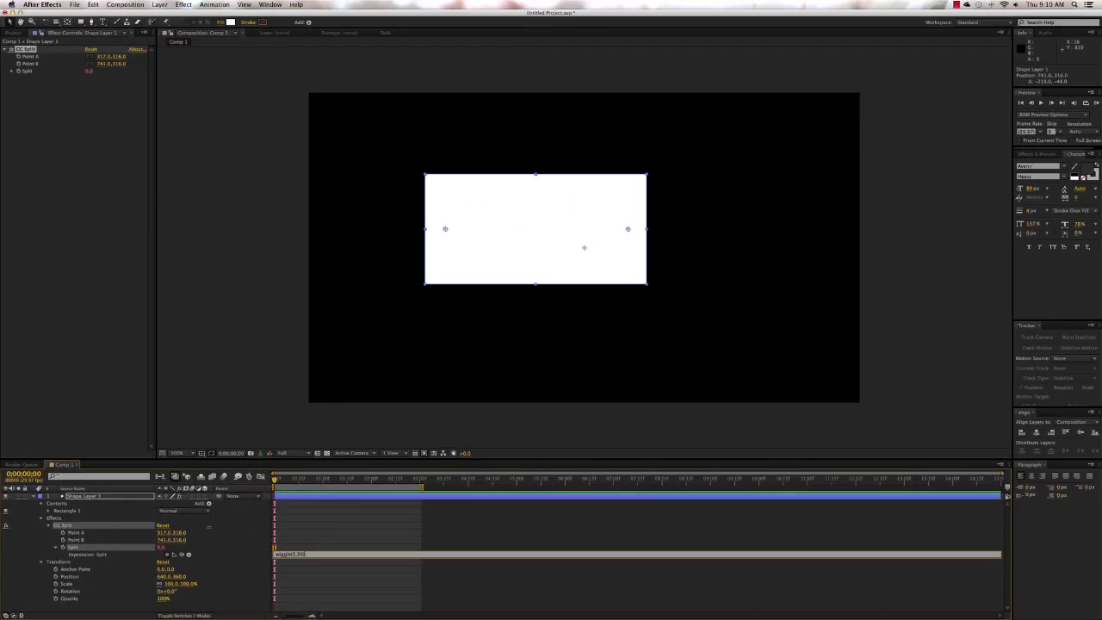
{"action": "key", "text": "KP_Enter"}
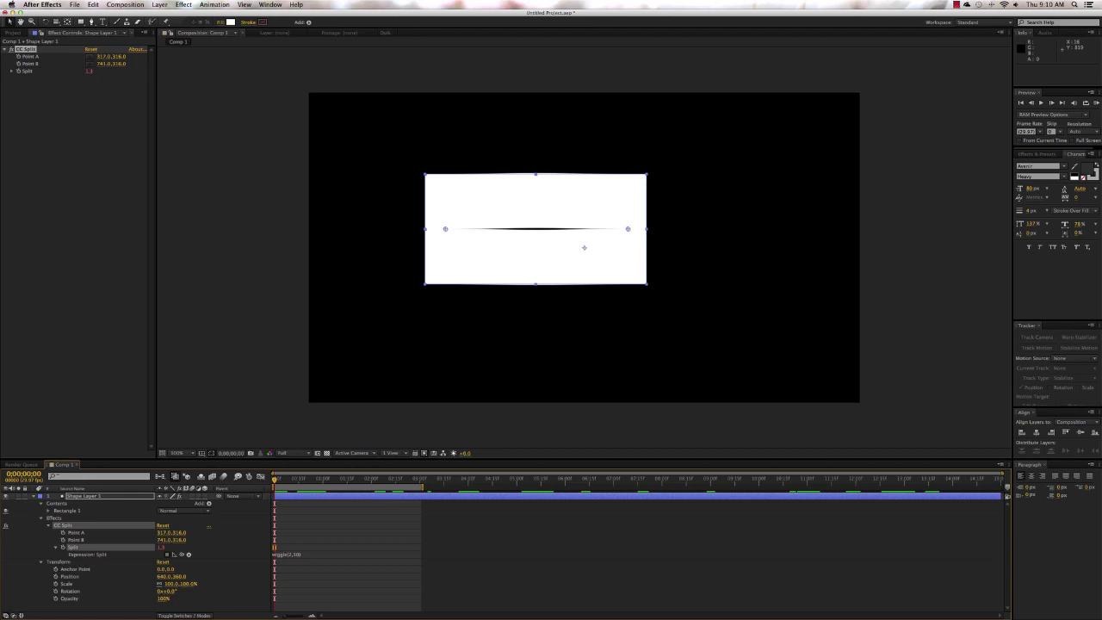
{"action": "key", "text": "KP_0"}
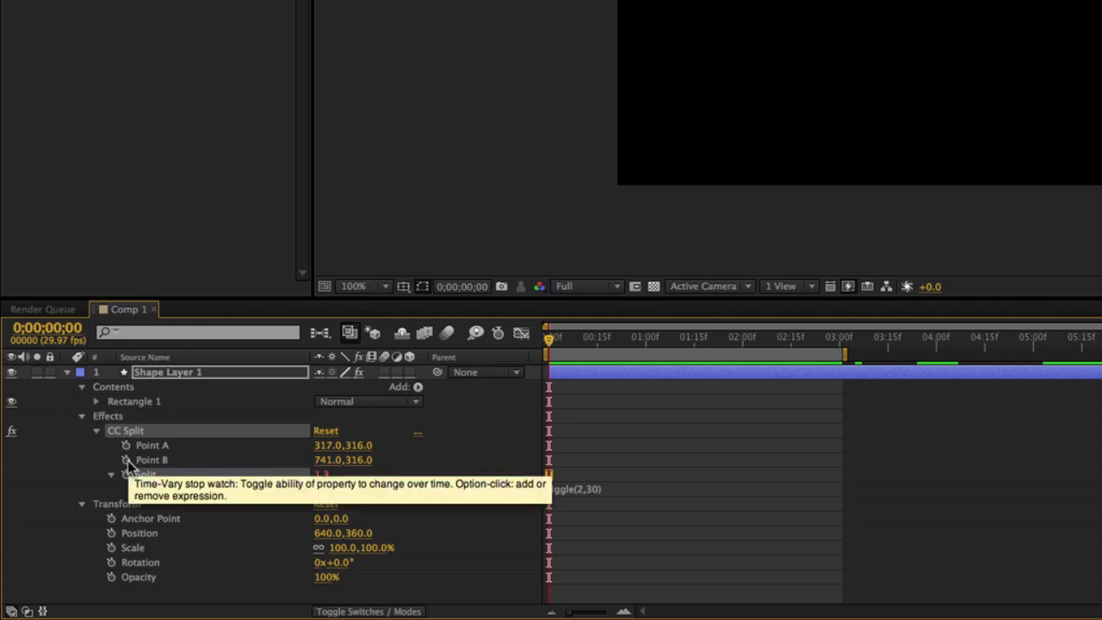
- Add the expression wiggle(2,30) to CC Split's Point B
{"action": "left_click", "coordinate": [127, 461], "text": "alt"}
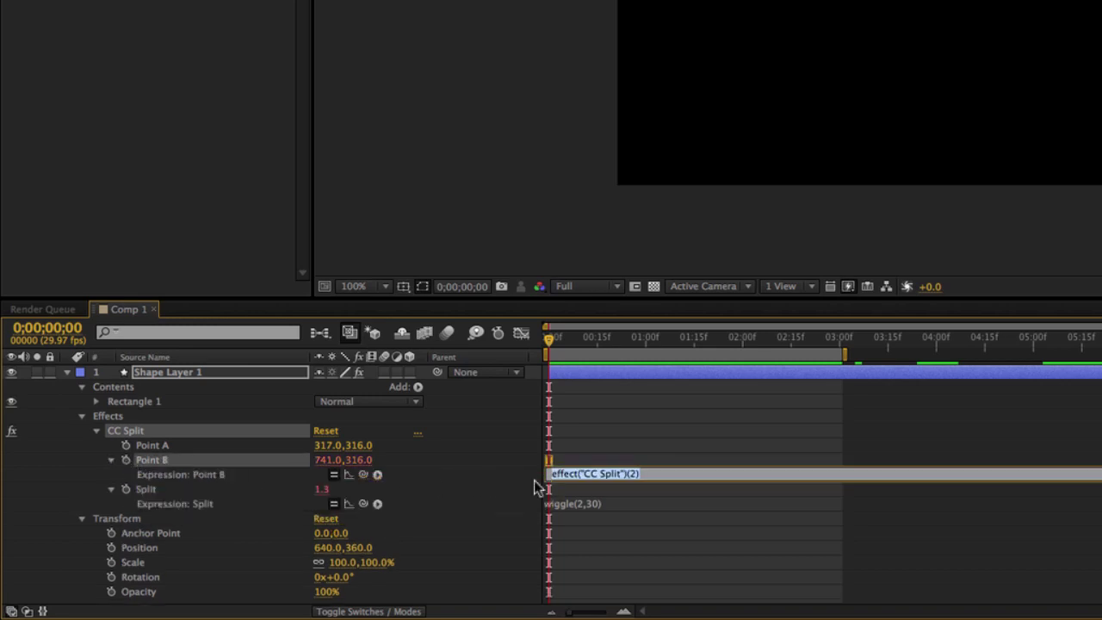
{"action": "type", "text": "wiggle"}
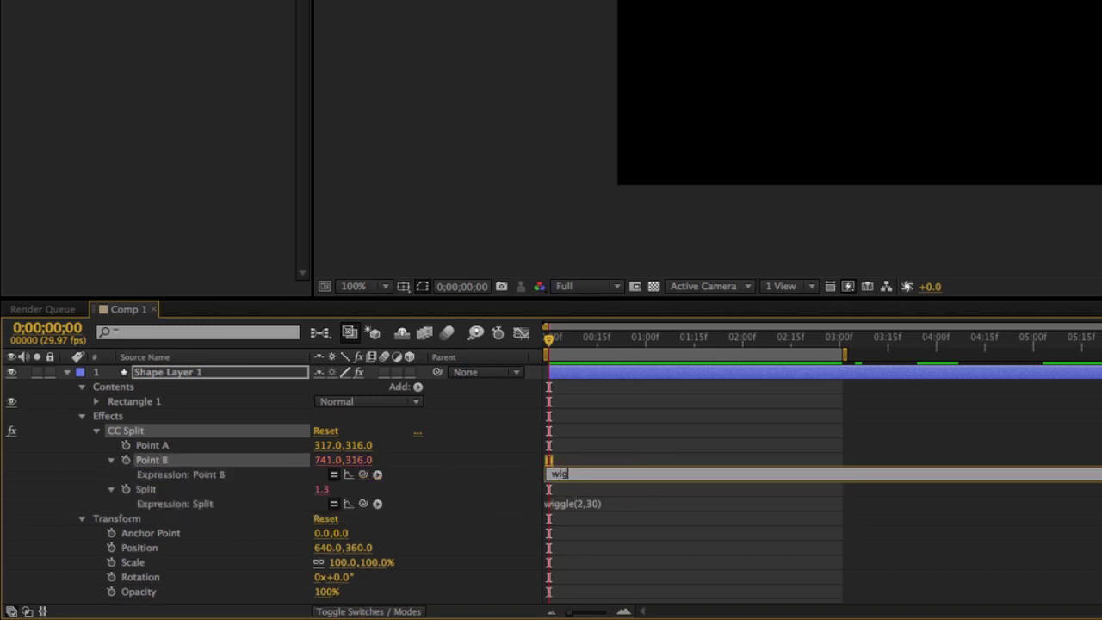
{"action": "type", "text": "(2,30)"}
{"action": "key", "text": "KP_Enter"}
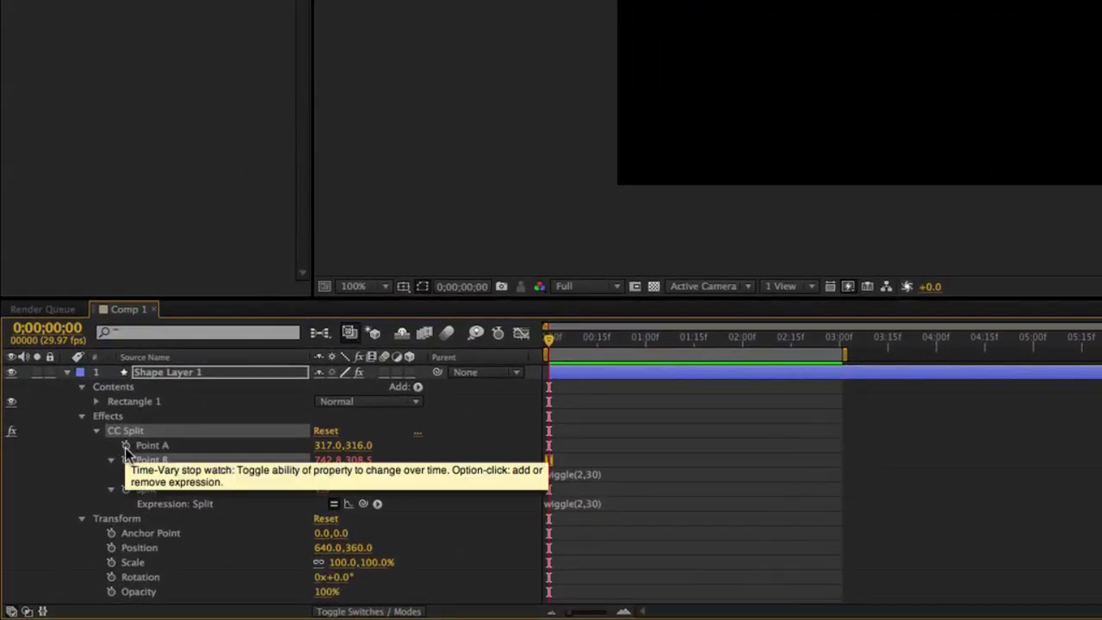
- Add the expression wiggle(2,30) to CC Split's Point A and preview the animation
{"action": "left_click", "coordinate": [126, 445], "text": "alt"}
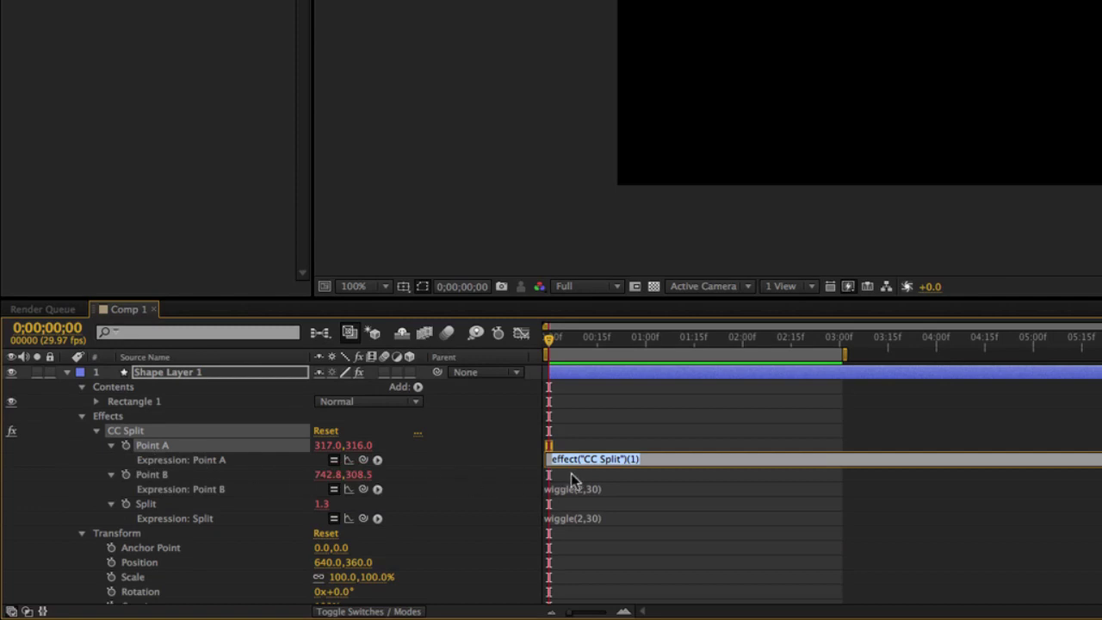
{"action": "type", "text": "wiggle(2,30)"}
{"action": "key", "text": "KP_Enter"}
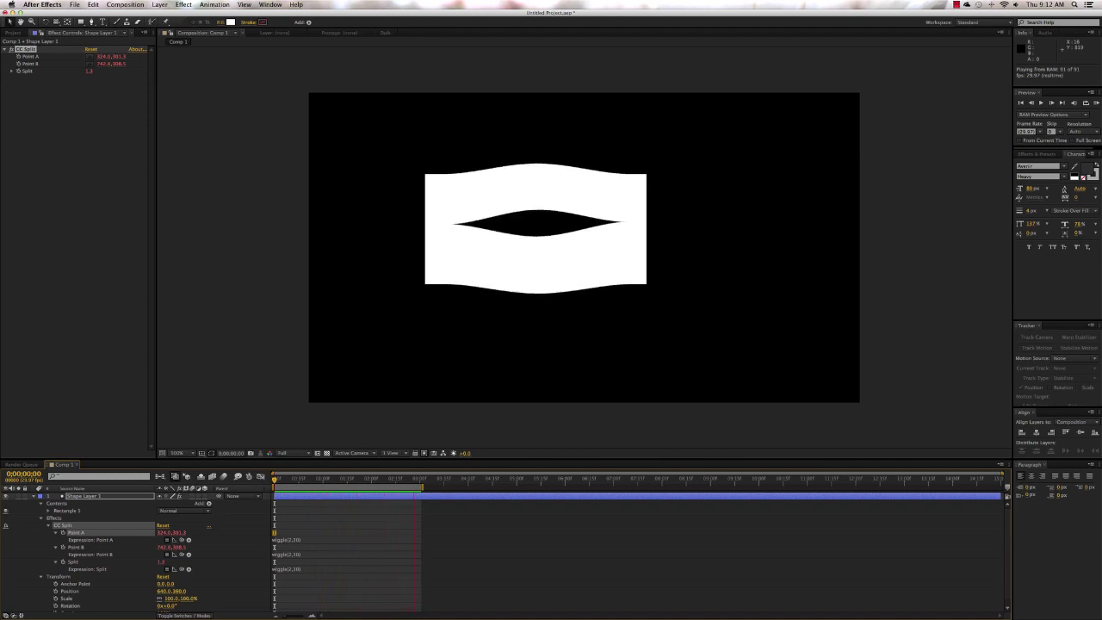
{"action": "key", "text": "space"}
- Try applying Point A's wiggle expression without its closing parenthesis, and dismiss the resulting message
{"action": "left_click", "coordinate": [319, 540]}
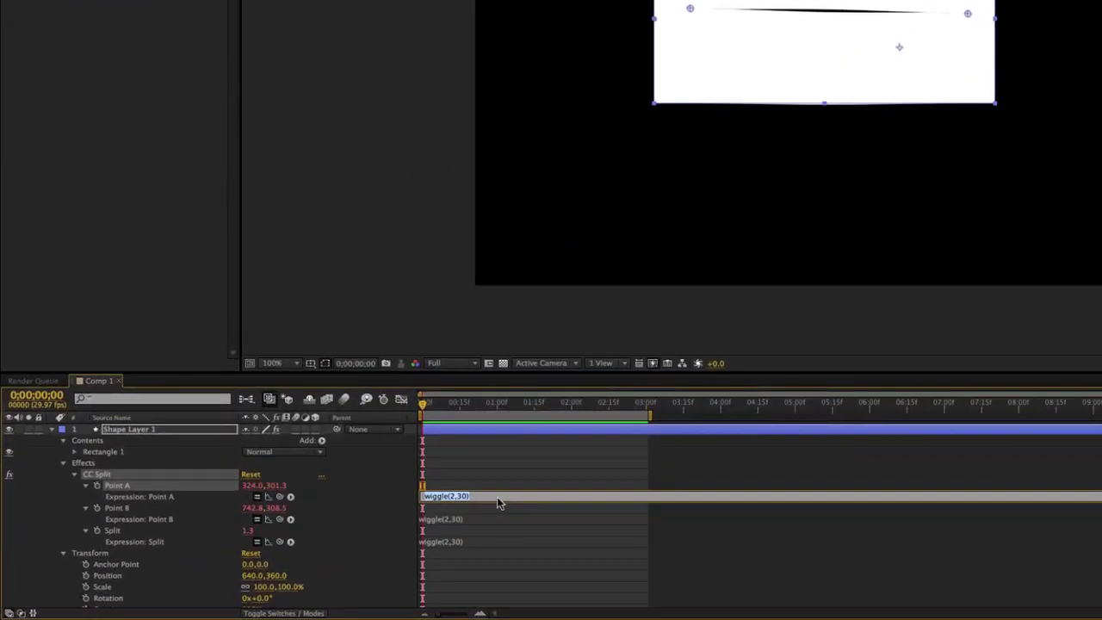
{"action": "key", "text": "Right"}
{"action": "key", "text": "BackSpace"}
{"action": "key", "text": "KP_Enter"}
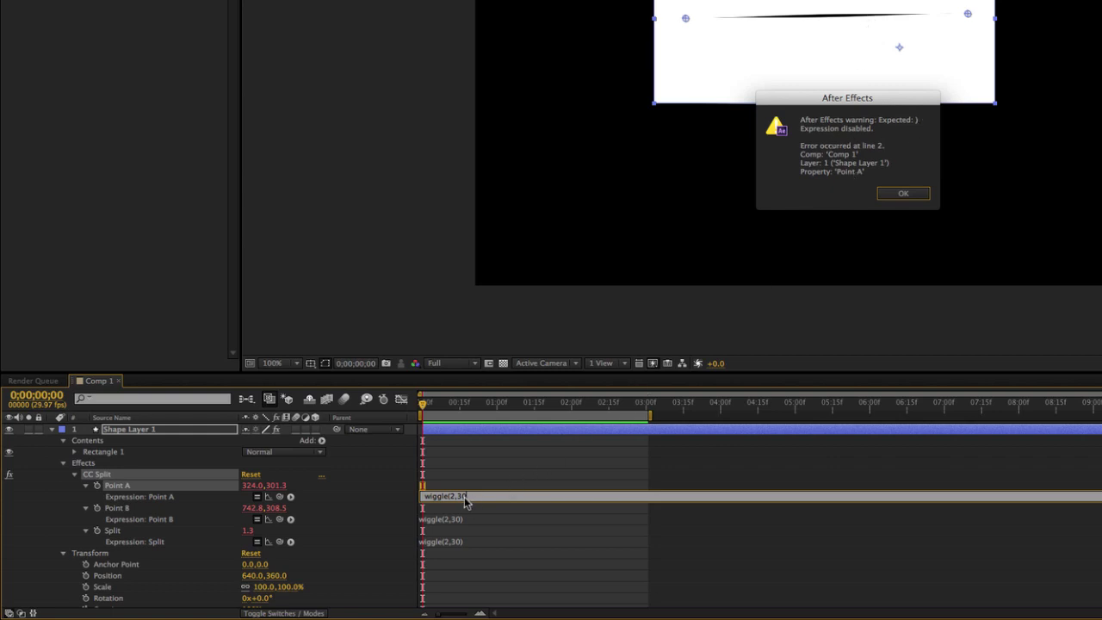
{"action": "left_click", "coordinate": [900, 195]}
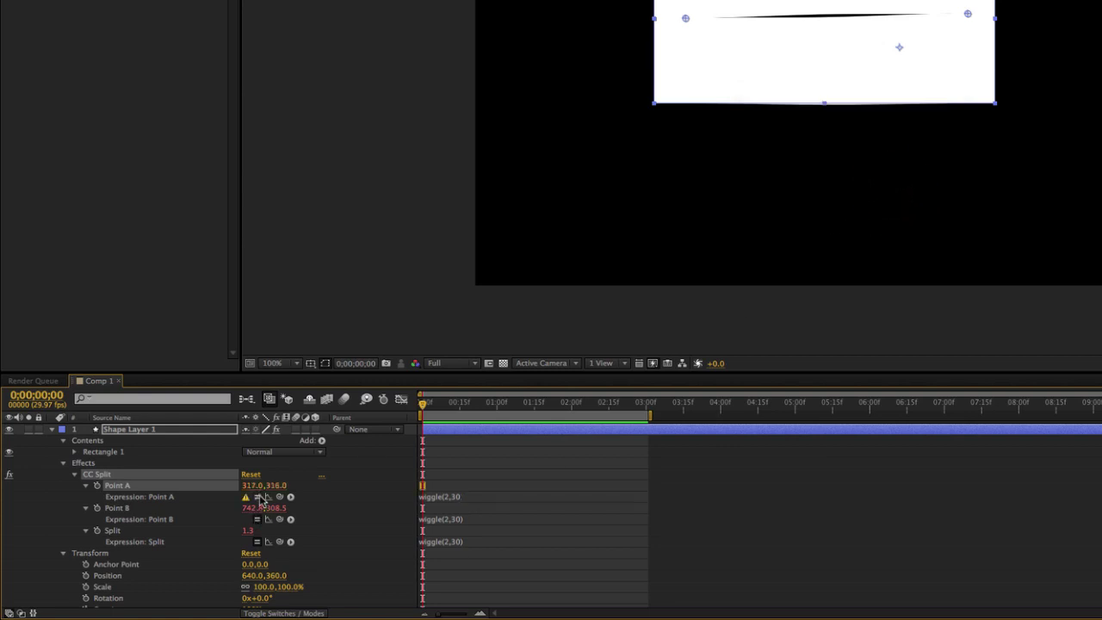
- Restore the closing parenthesis so Point A's expression reads wiggle(2,30)
{"action": "mouse_move", "coordinate": [245, 499]}
{"action": "left_click", "coordinate": [471, 501]}
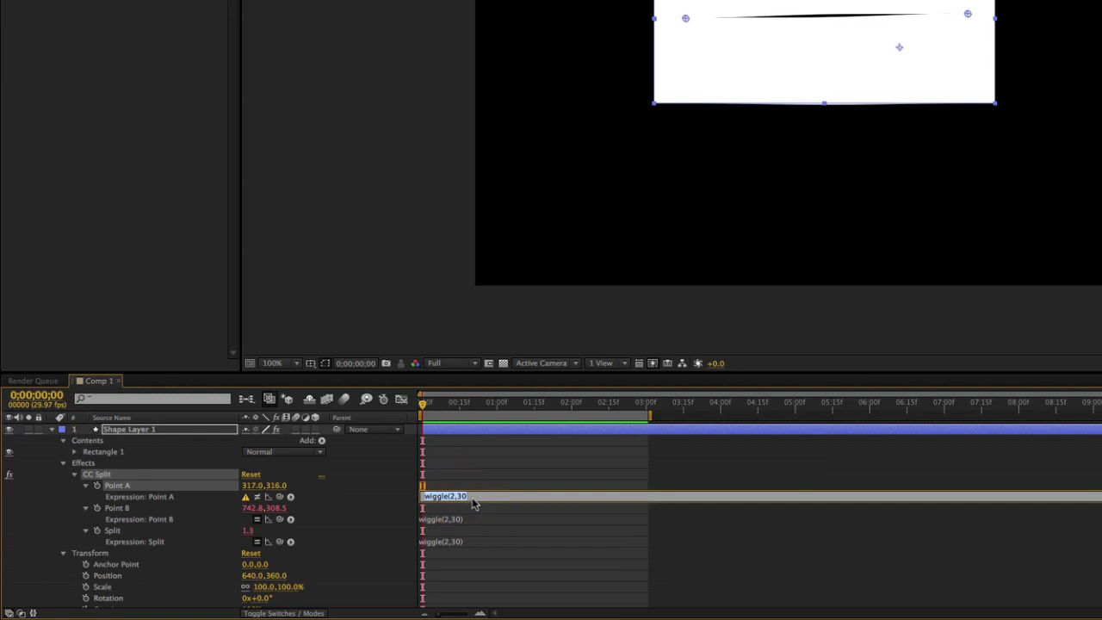
{"action": "key", "text": "End"}
{"action": "type", "text": ")"}
{"action": "key", "text": "KP_Enter"}
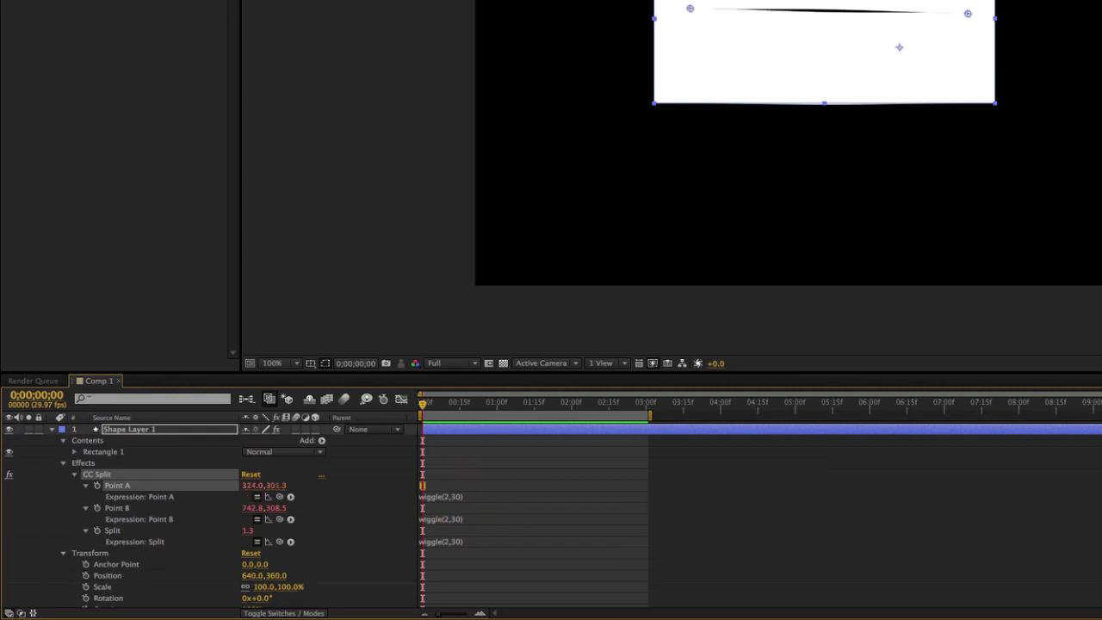